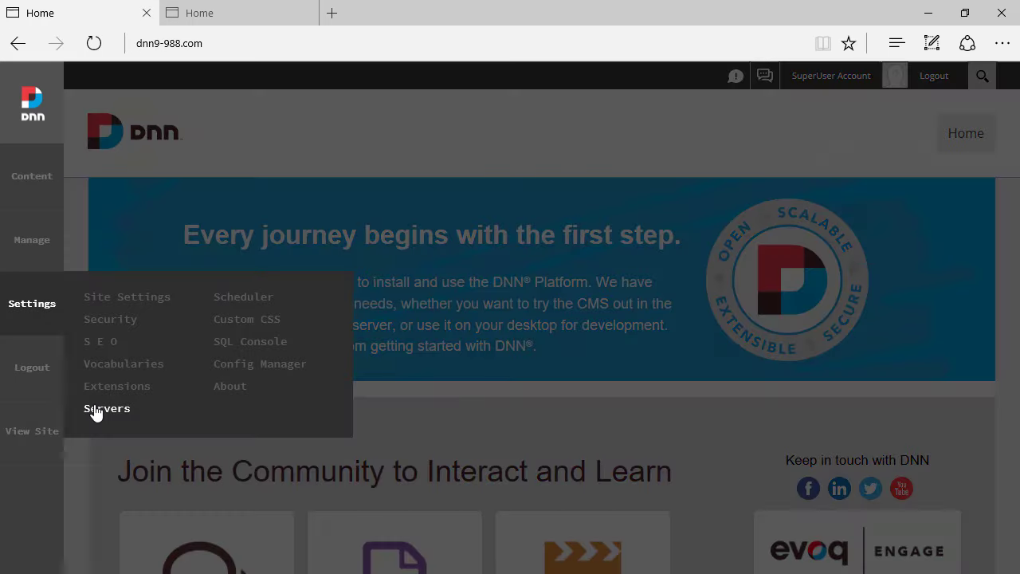
- Open the DNN 9 Servers panel and compare its application details with the DNN 8 Host Dashboard
click(99, 407)
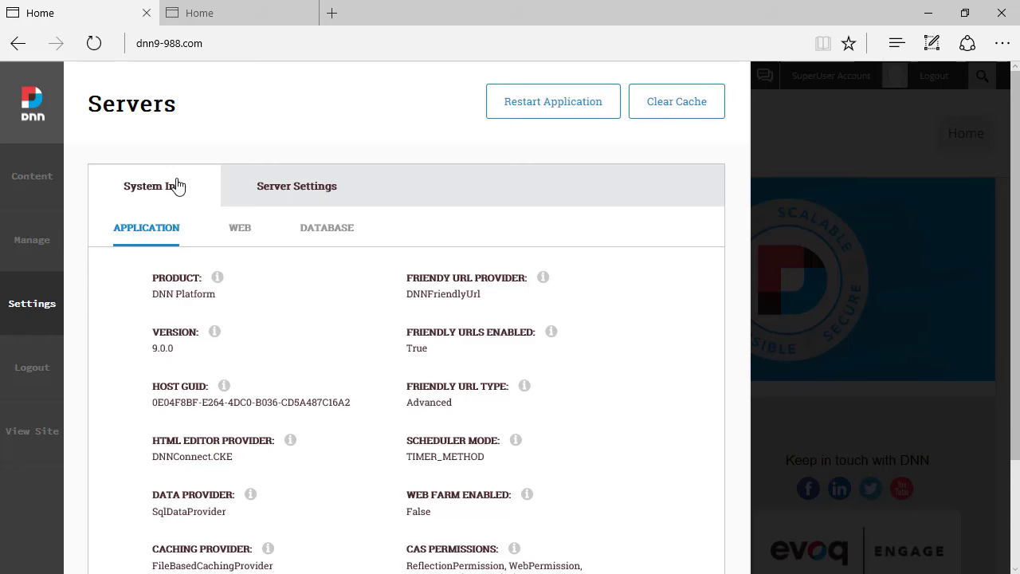
click(239, 13)
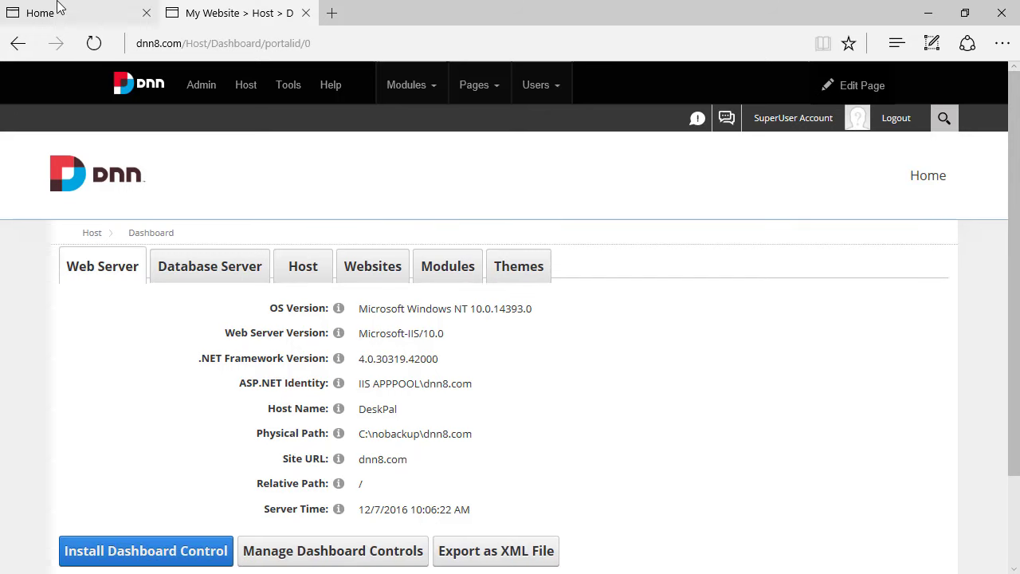
click(58, 8)
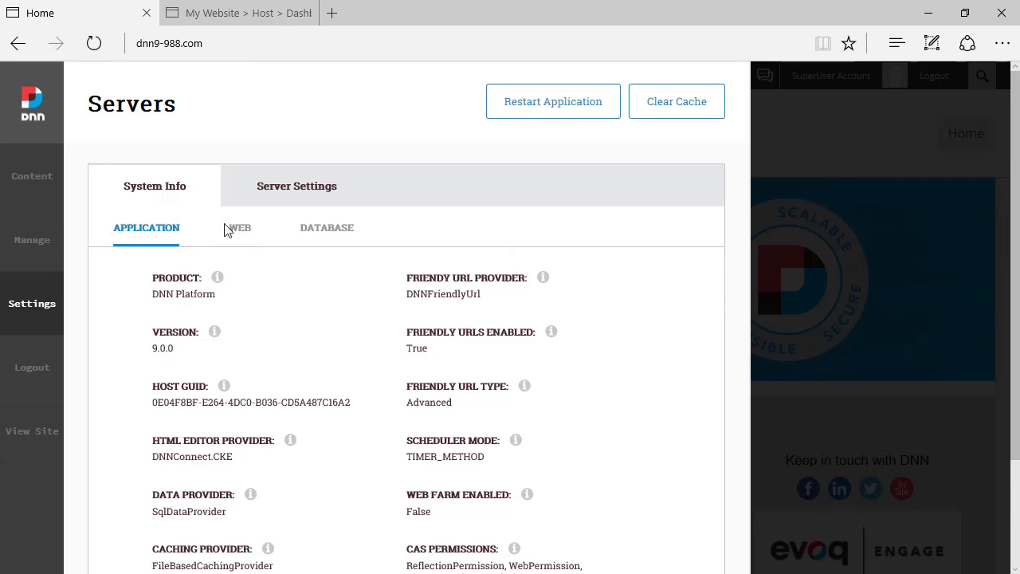
click(206, 14)
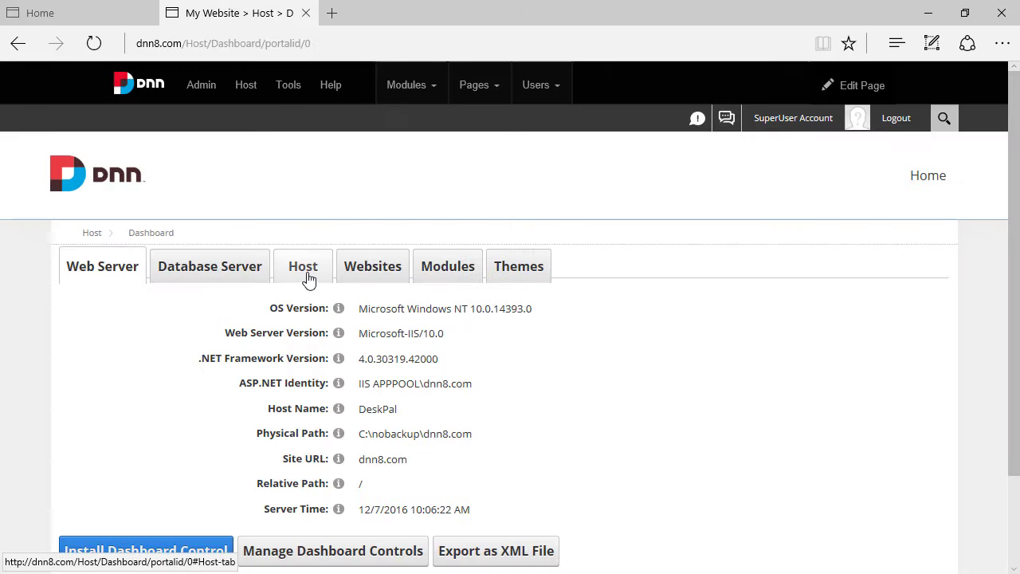
click(91, 11)
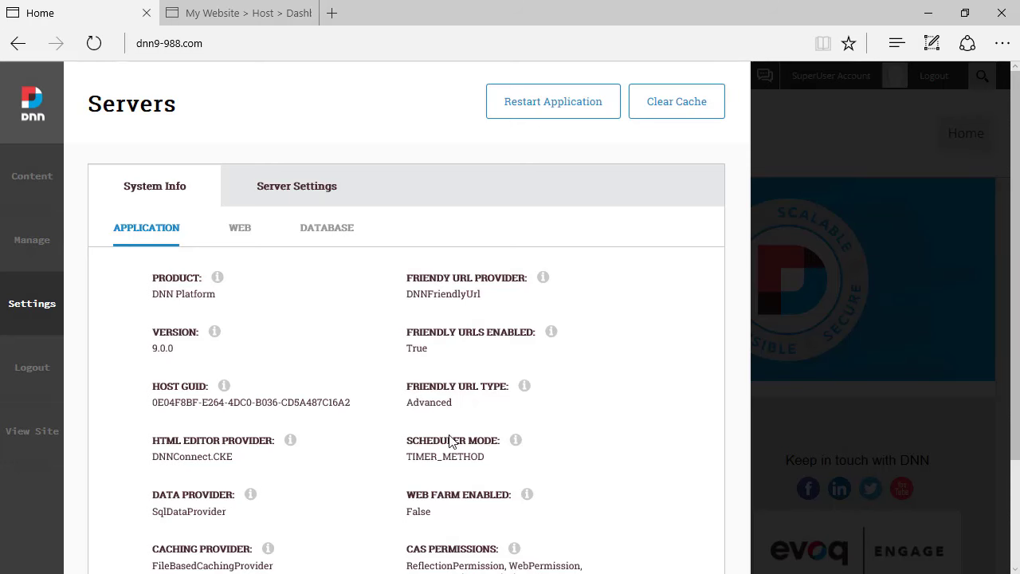
scroll(455, 447, down, 3)
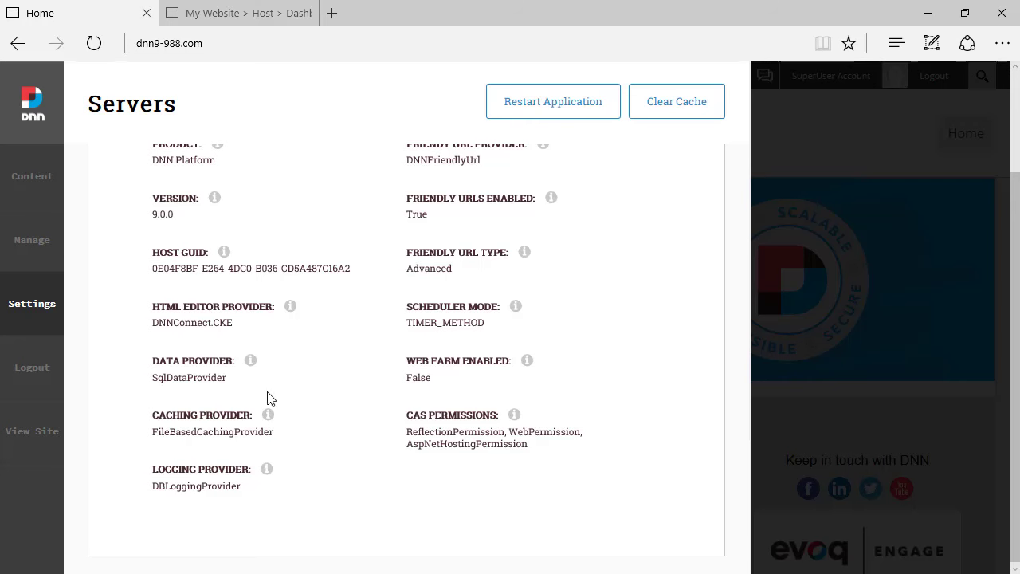
scroll(313, 383, up, 3)
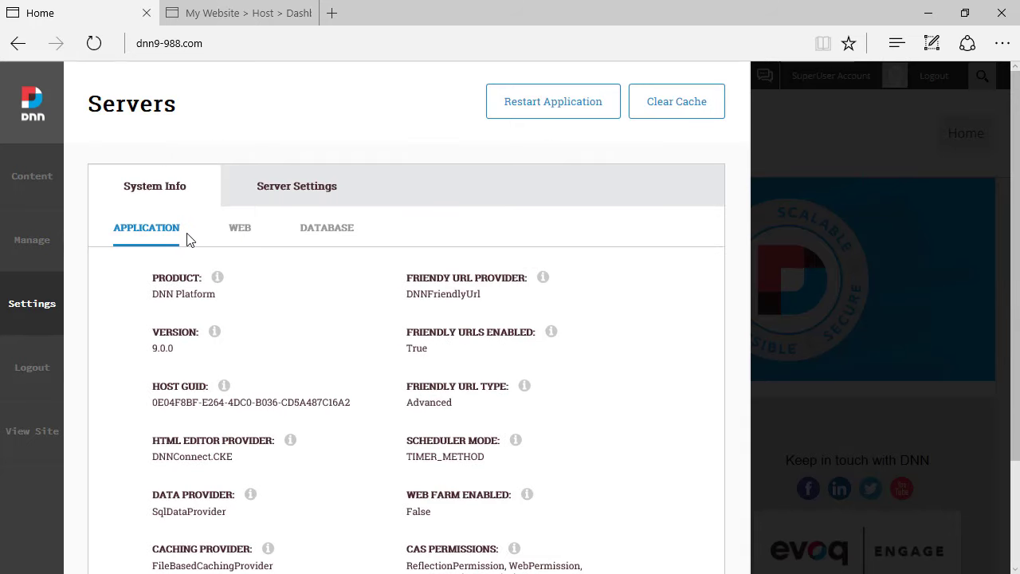
- View the WEB server info, then the DATABASE details: SQL Server 2014 Express, backups and database files
click(244, 241)
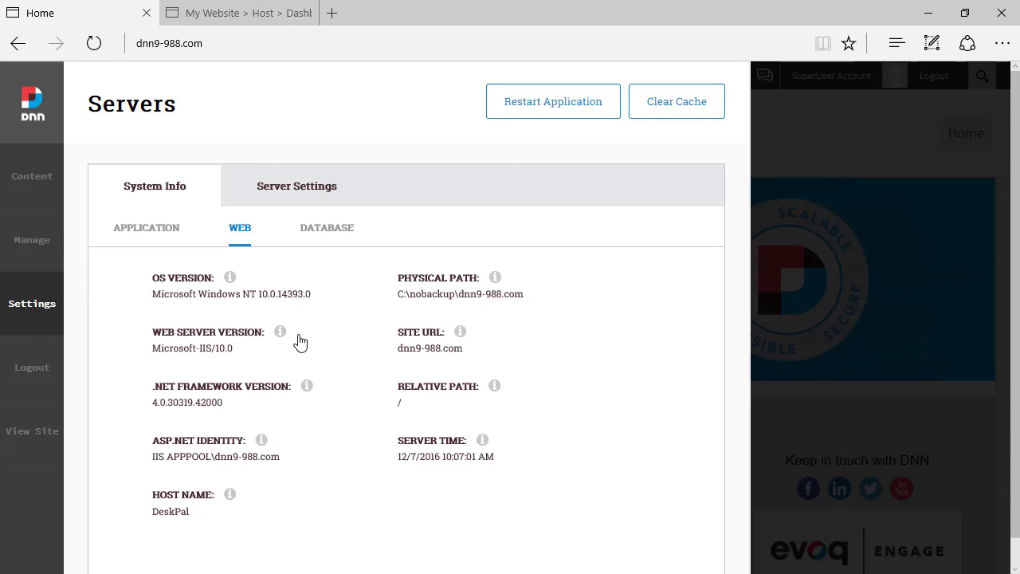
click(319, 233)
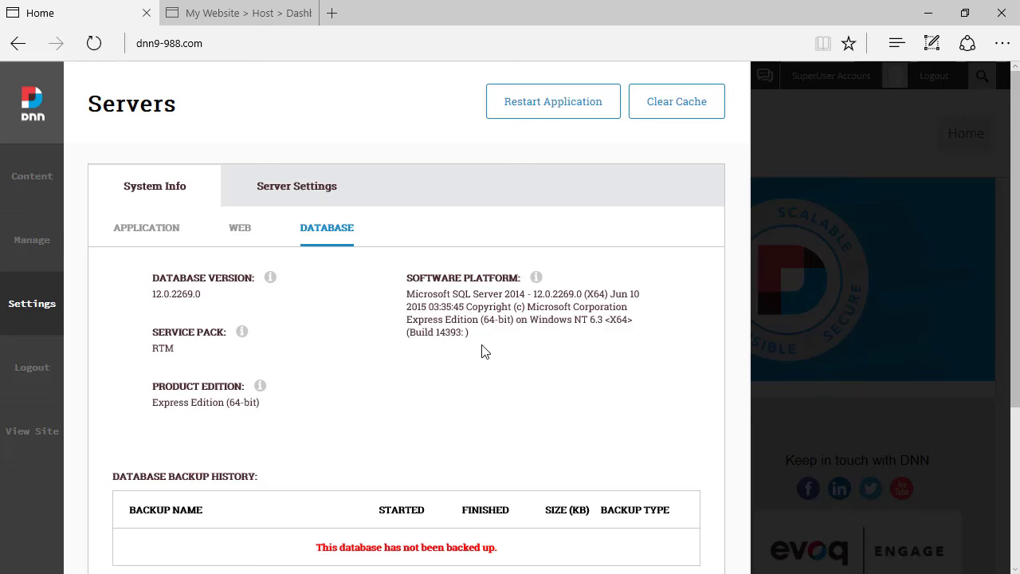
scroll(484, 352, down, 3)
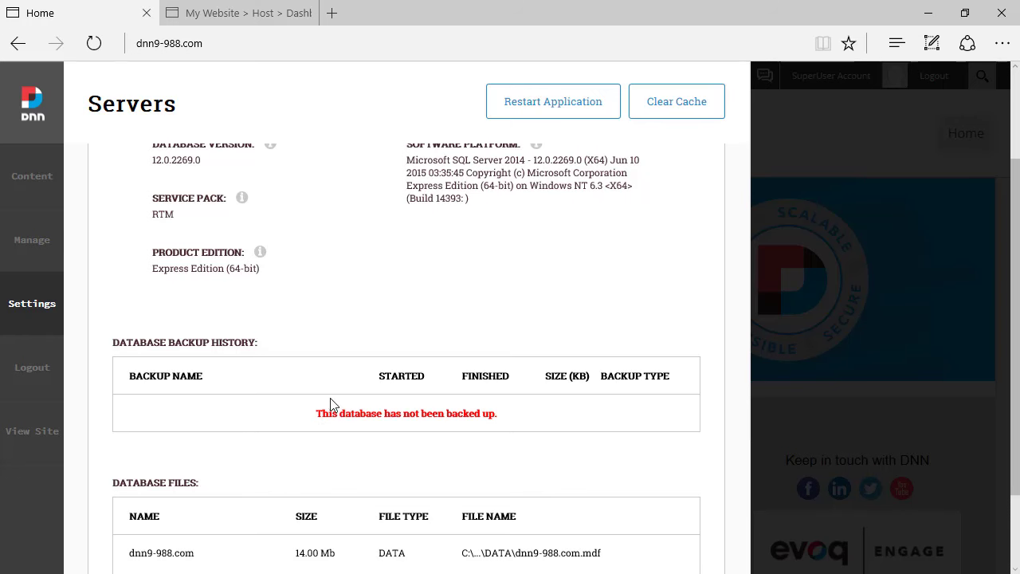
scroll(439, 353, down, 3)
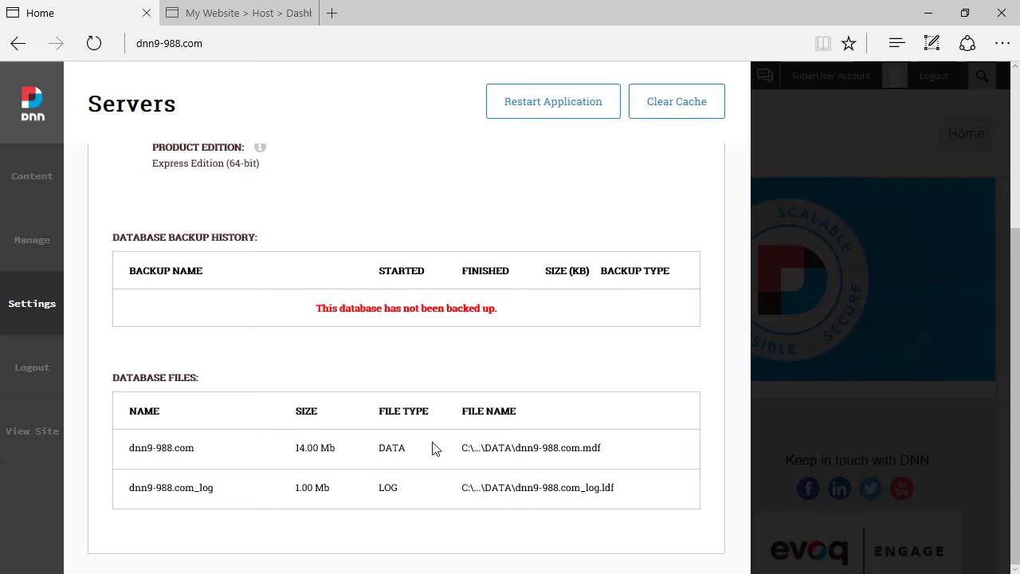
scroll(429, 443, up, 3)
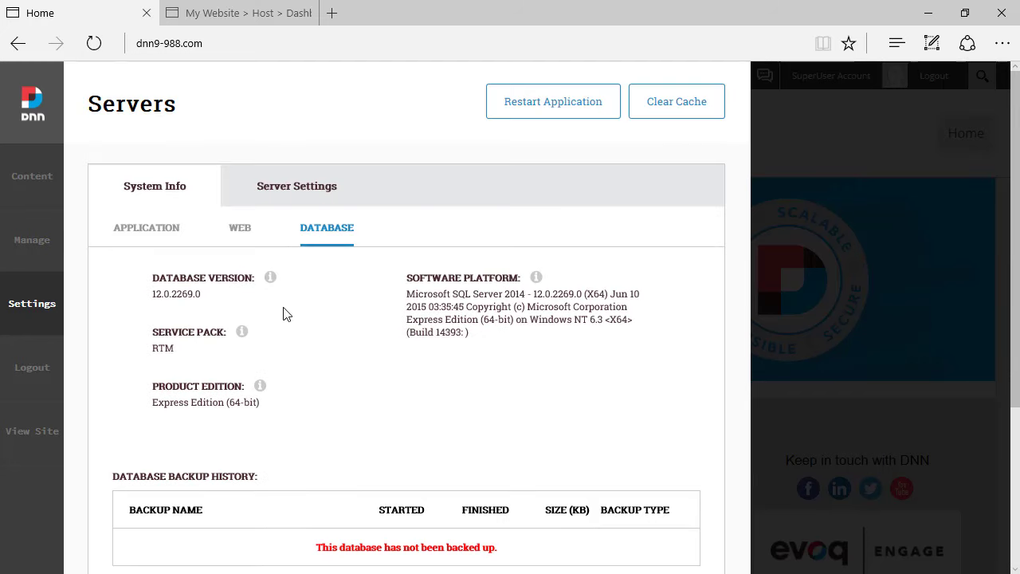
- Show the APPLICATION info again after checking DNN 8's Tools > Restart Application for comparison
click(164, 231)
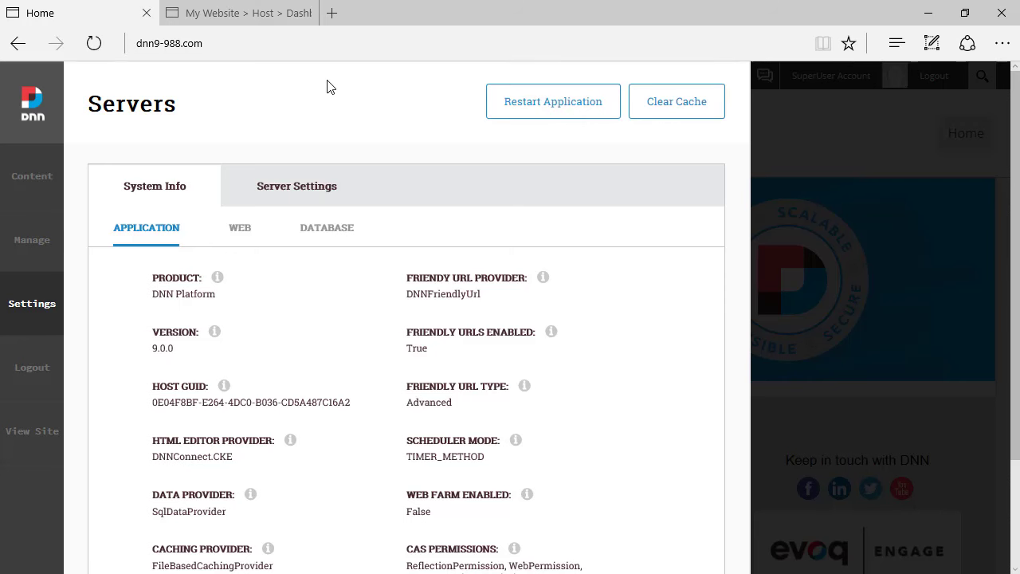
click(249, 17)
mouse_move(292, 89)
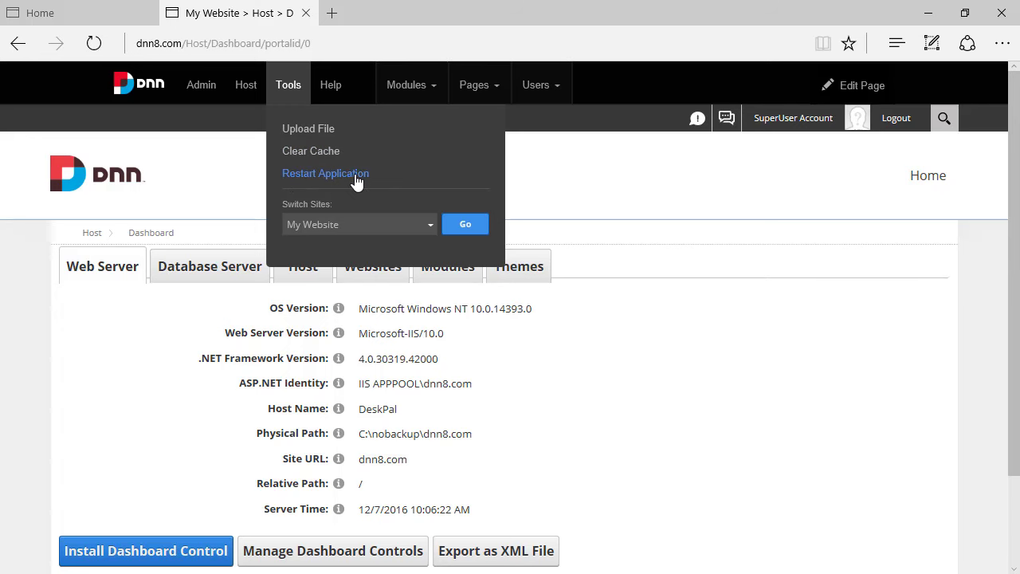
click(89, 15)
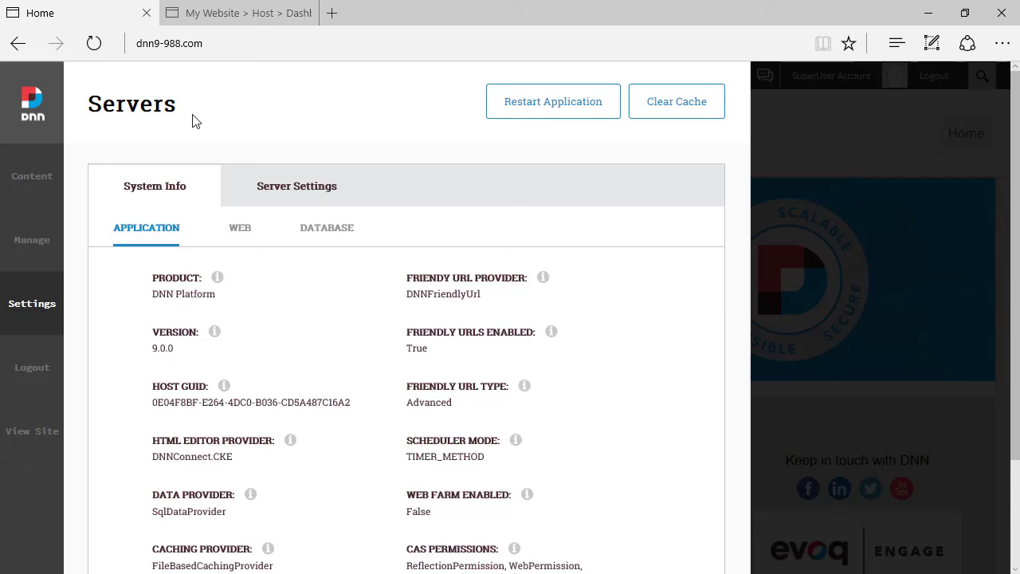
click(280, 192)
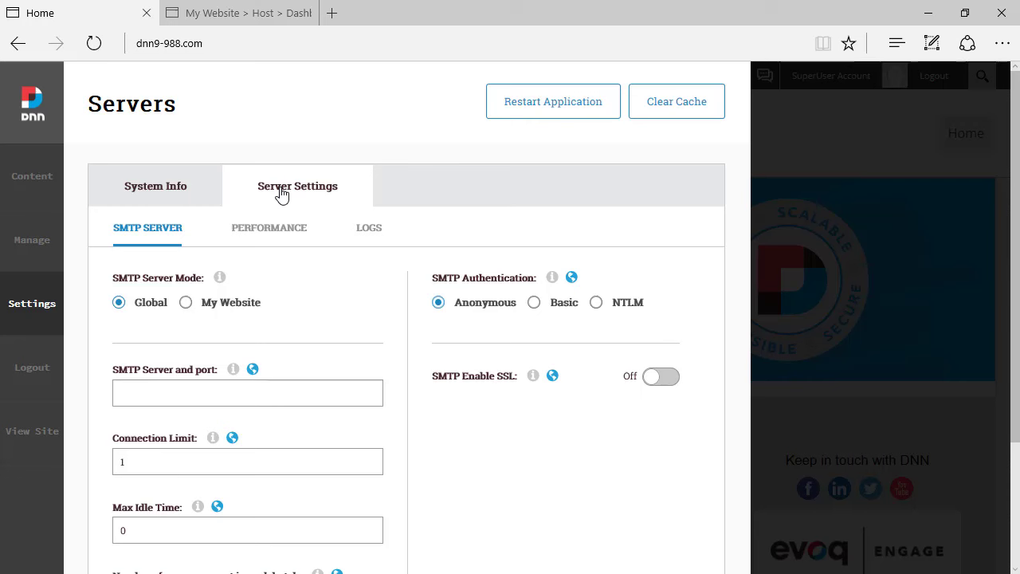
click(254, 11)
mouse_move(242, 95)
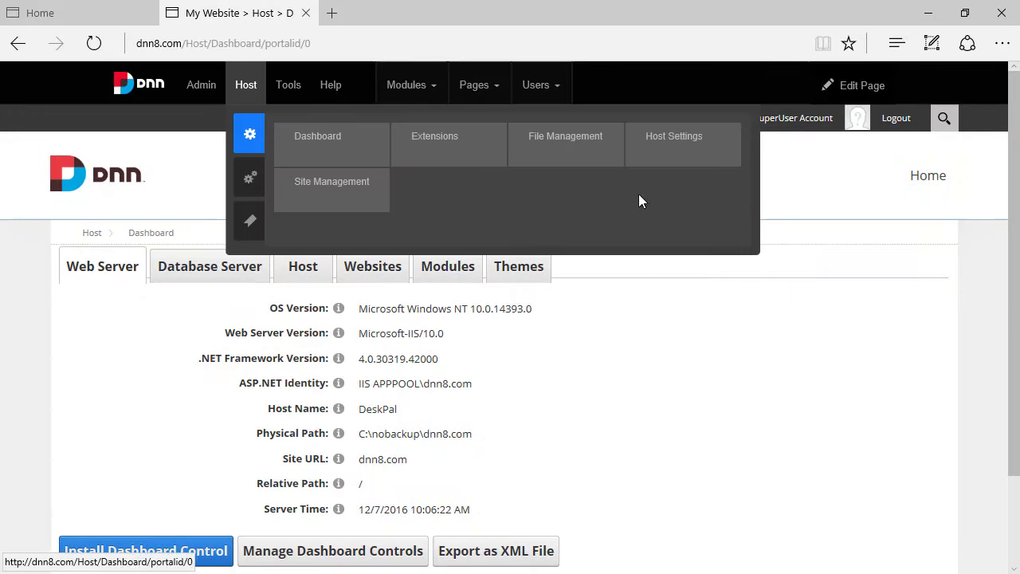
click(674, 139)
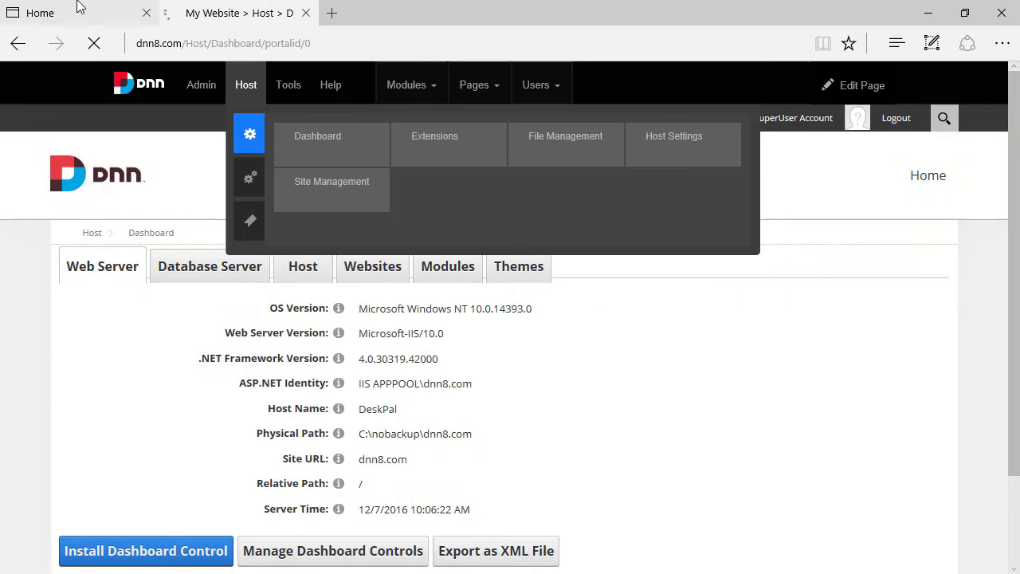
click(96, 13)
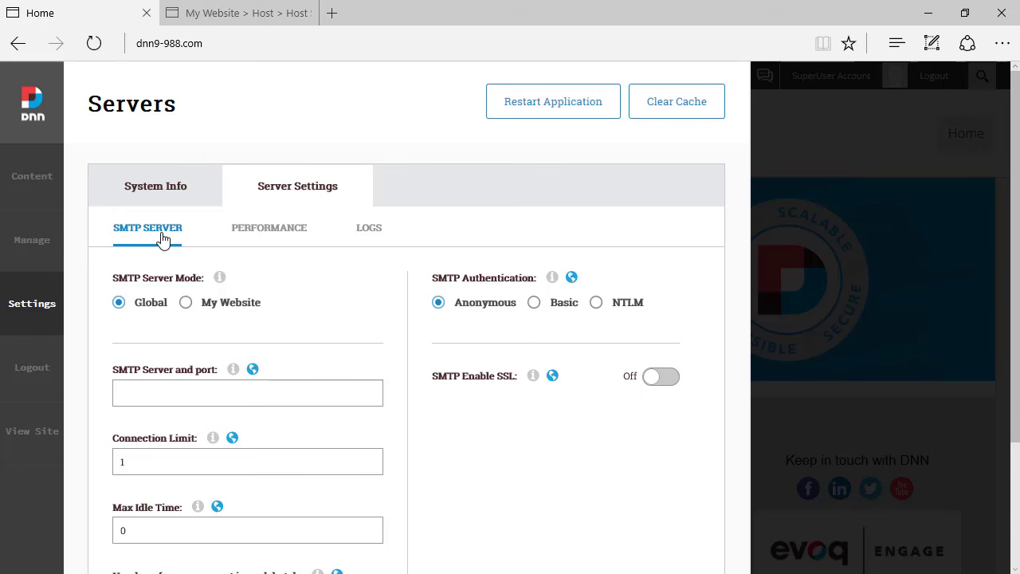
click(187, 304)
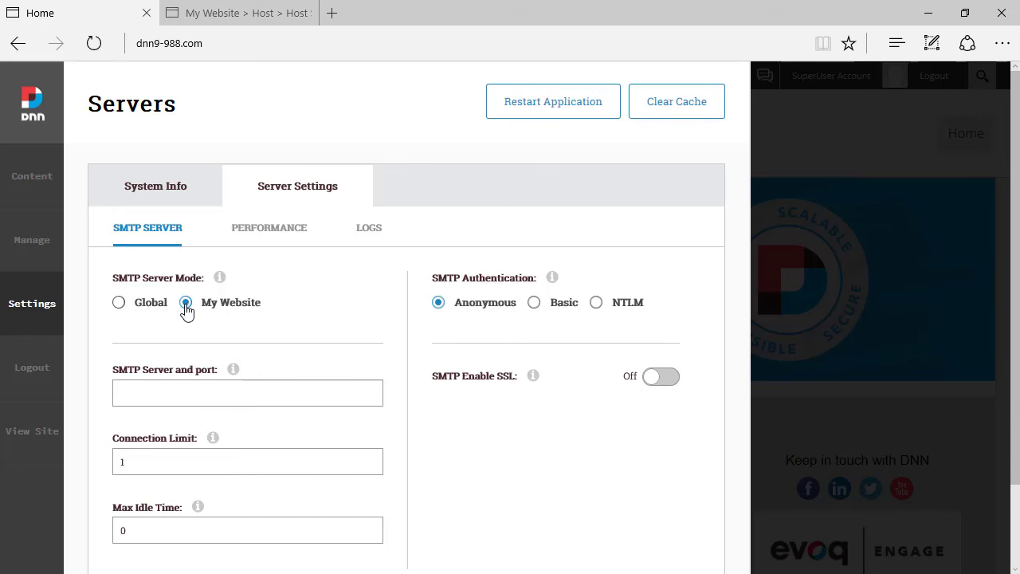
click(119, 304)
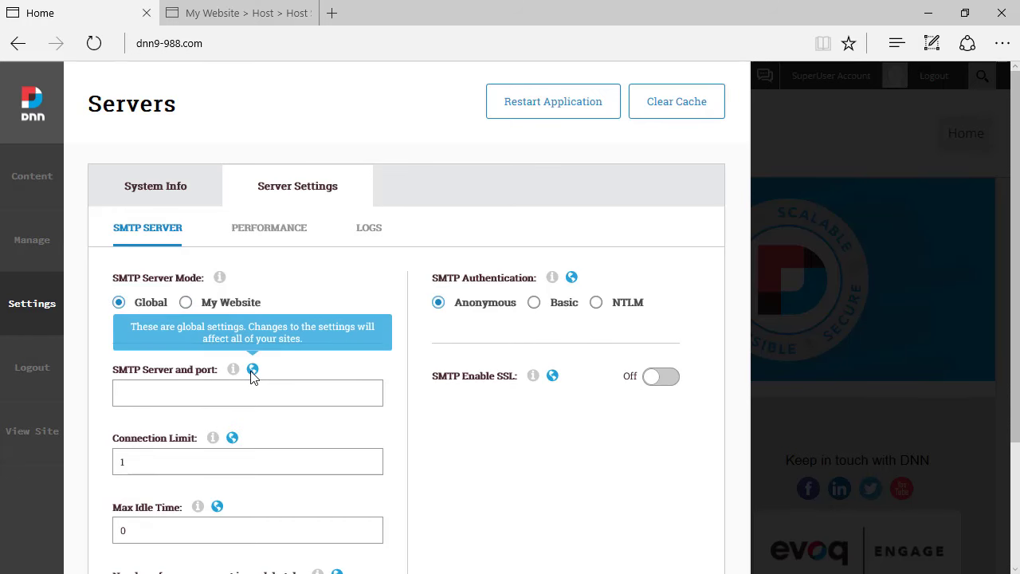
mouse_move(220, 509)
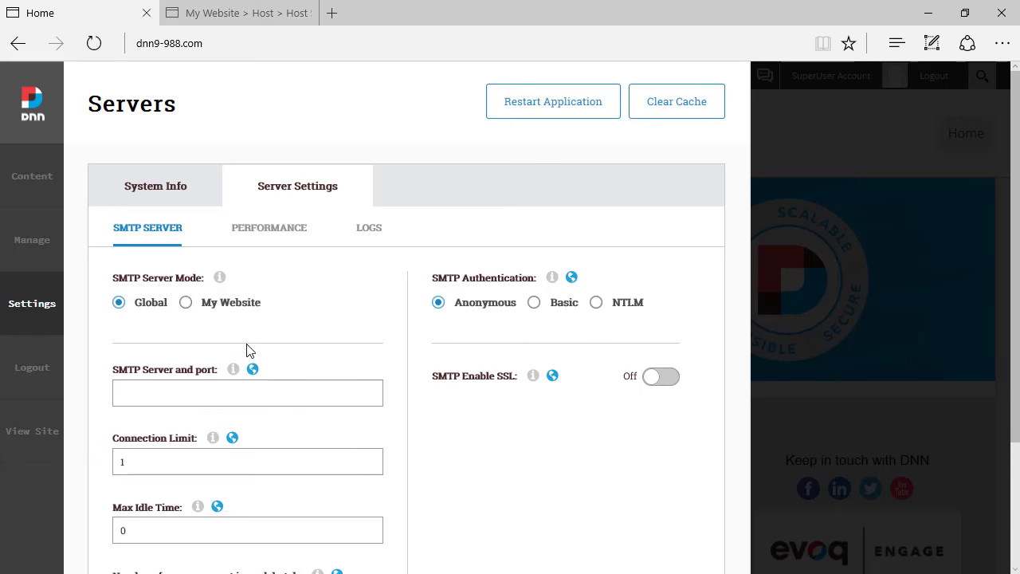
click(187, 303)
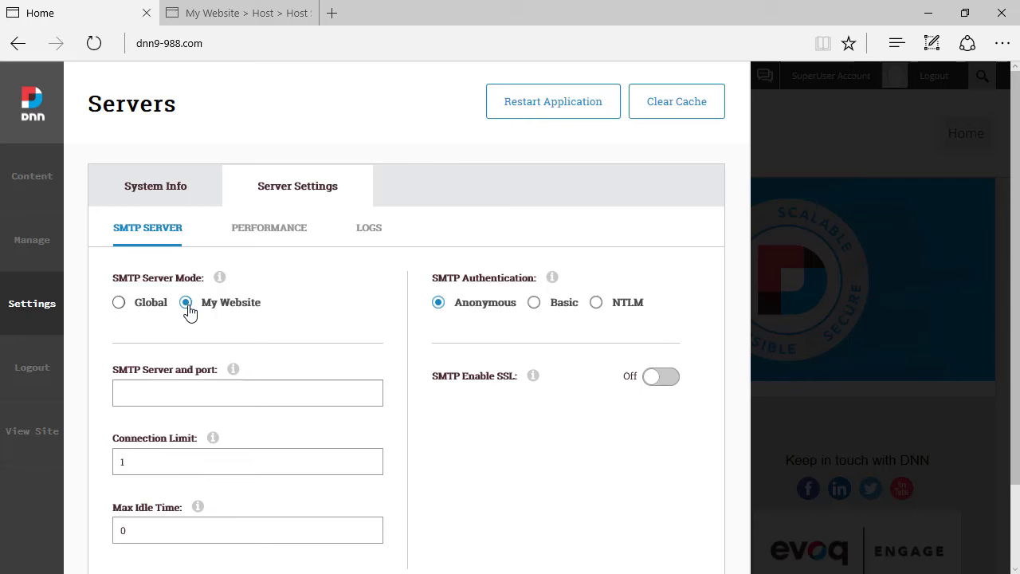
click(119, 303)
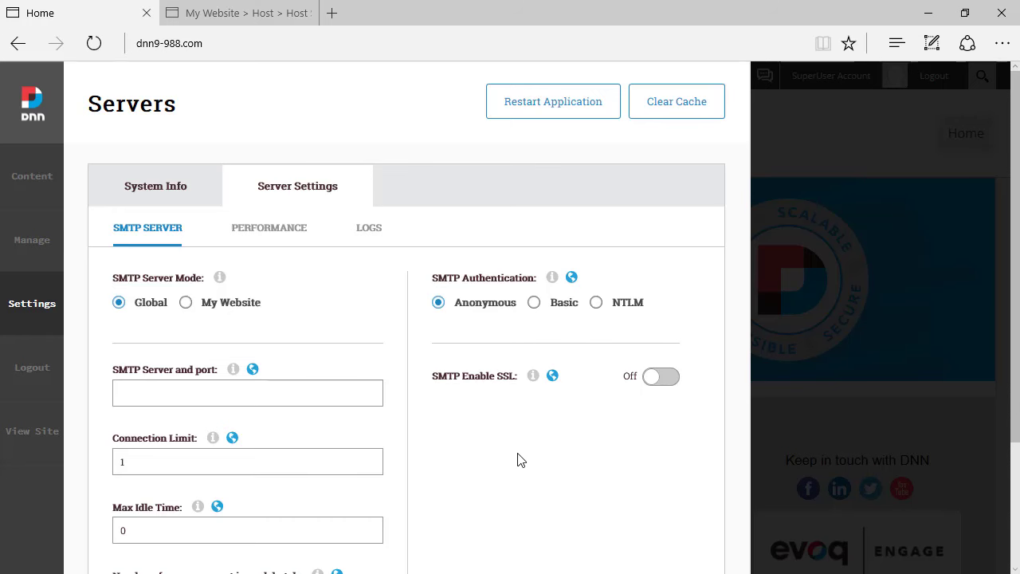
scroll(518, 460, down, 2)
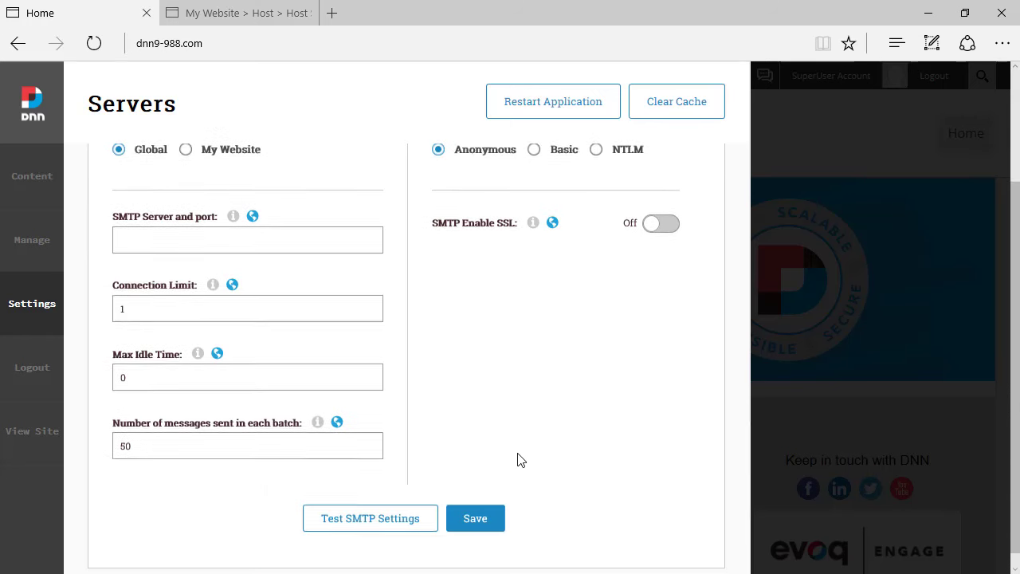
scroll(518, 460, down, 1)
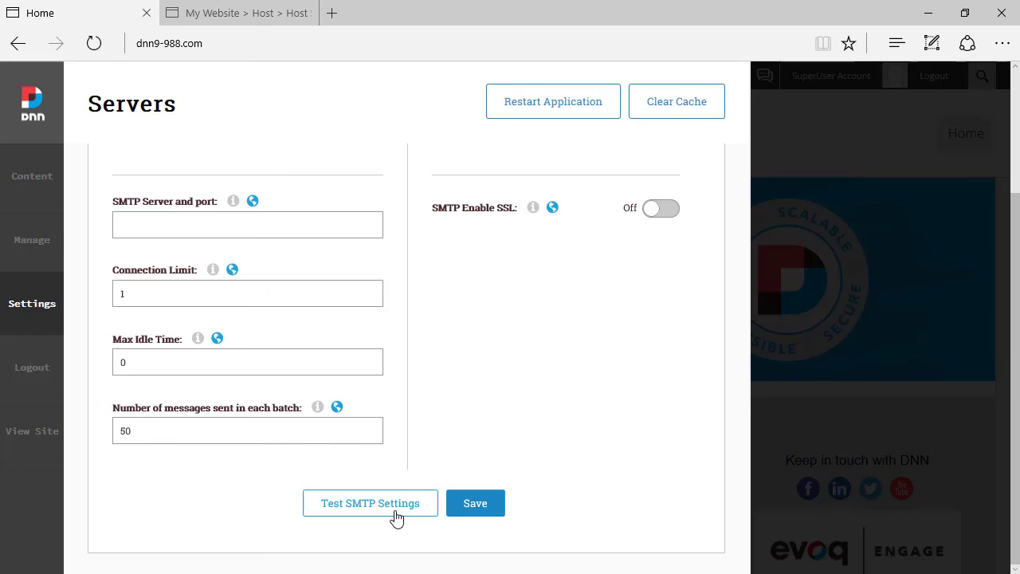
scroll(430, 452, up, 3)
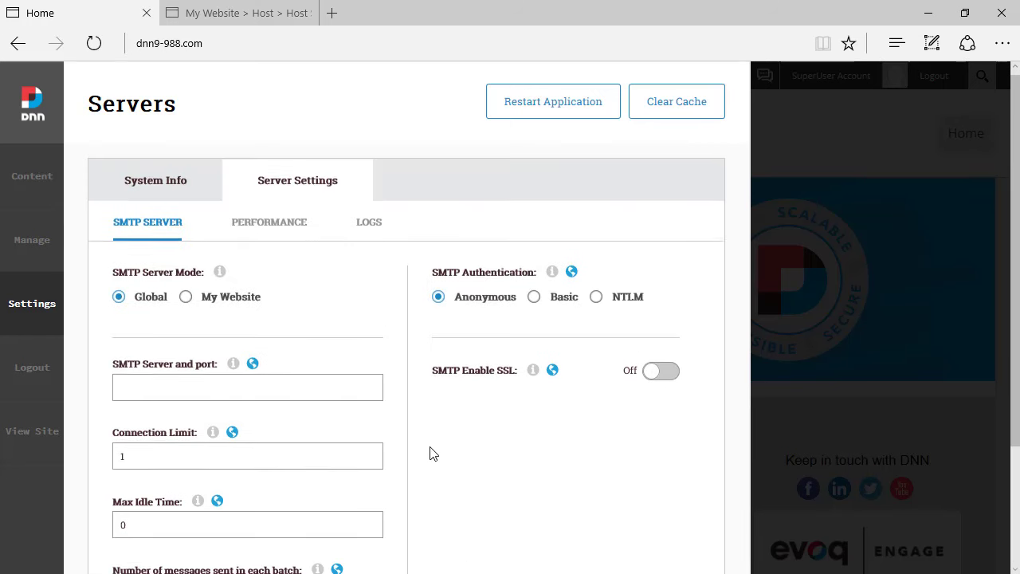
- Review the PERFORMANCE settings (ModerateCaching, FileBasedCachingProvider, Memory module cache, ServerAndNoCache) and save them
click(269, 231)
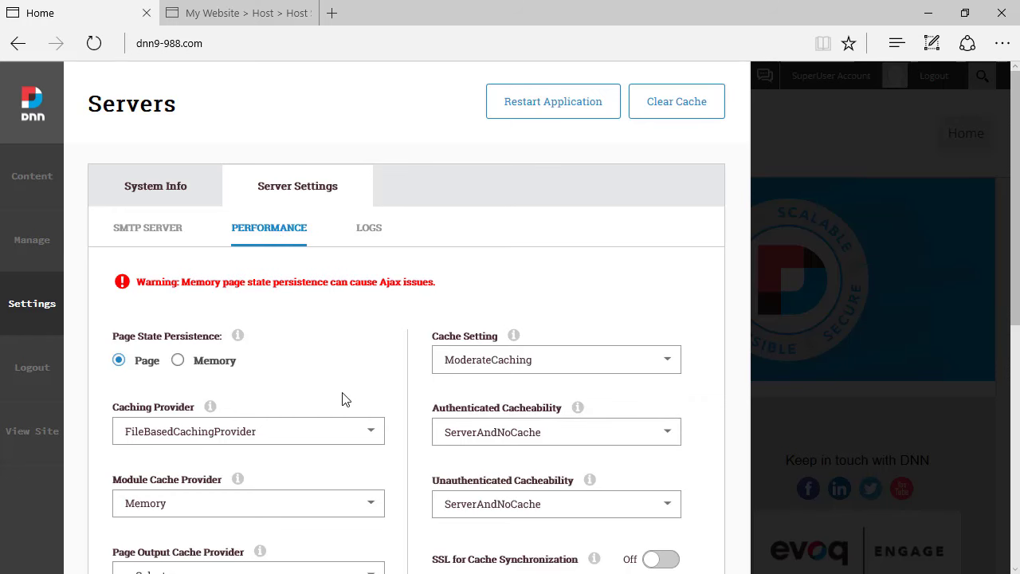
scroll(342, 396, down, 2)
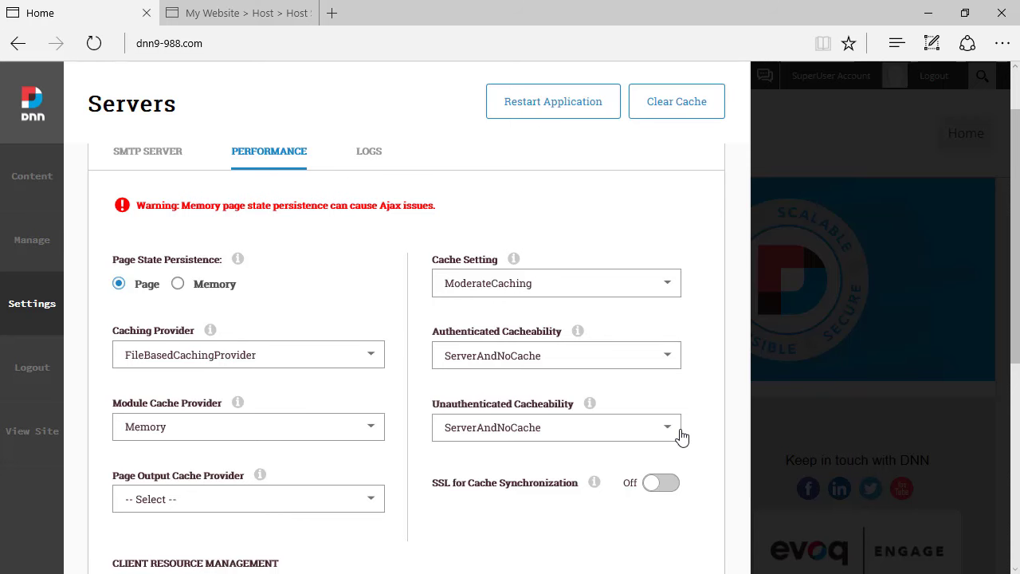
scroll(618, 514, down, 3)
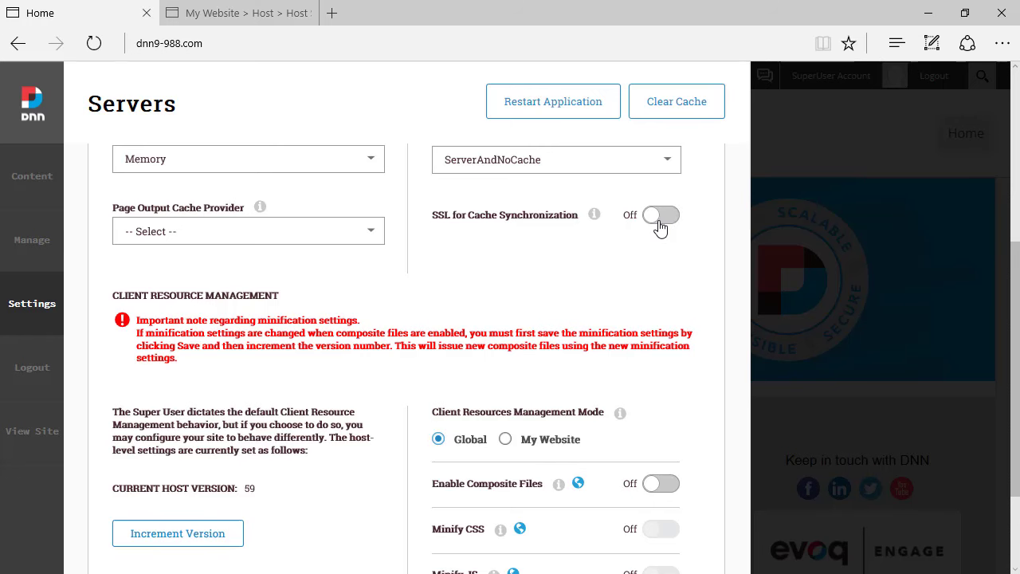
scroll(650, 287, down, 1)
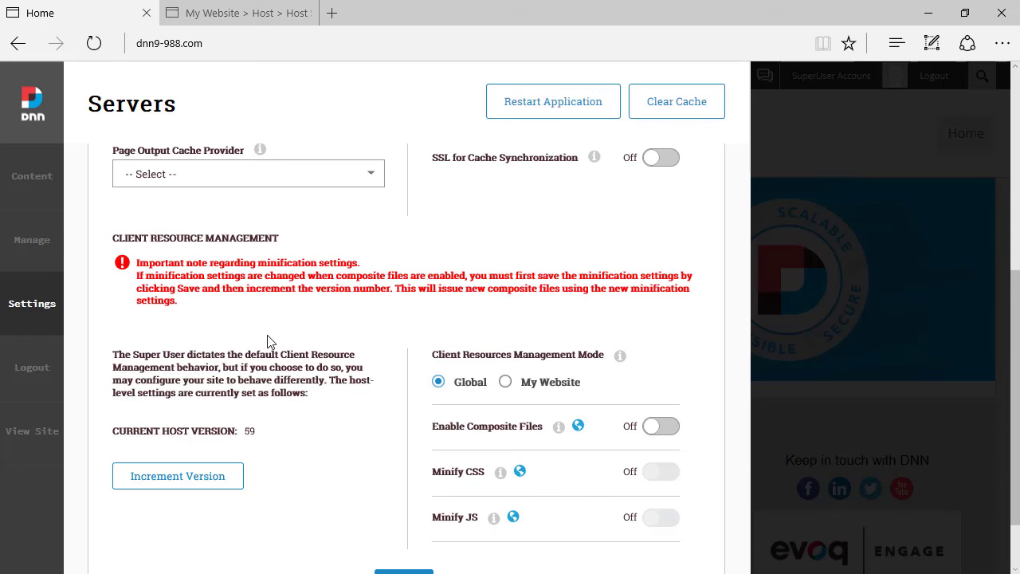
scroll(266, 341, down, 1)
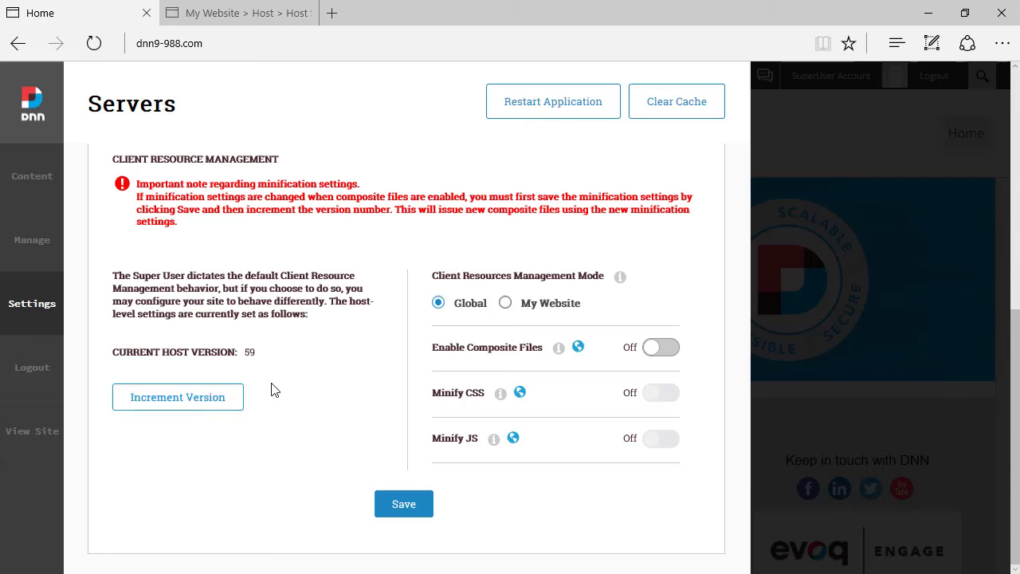
click(404, 504)
scroll(409, 507, up, 10)
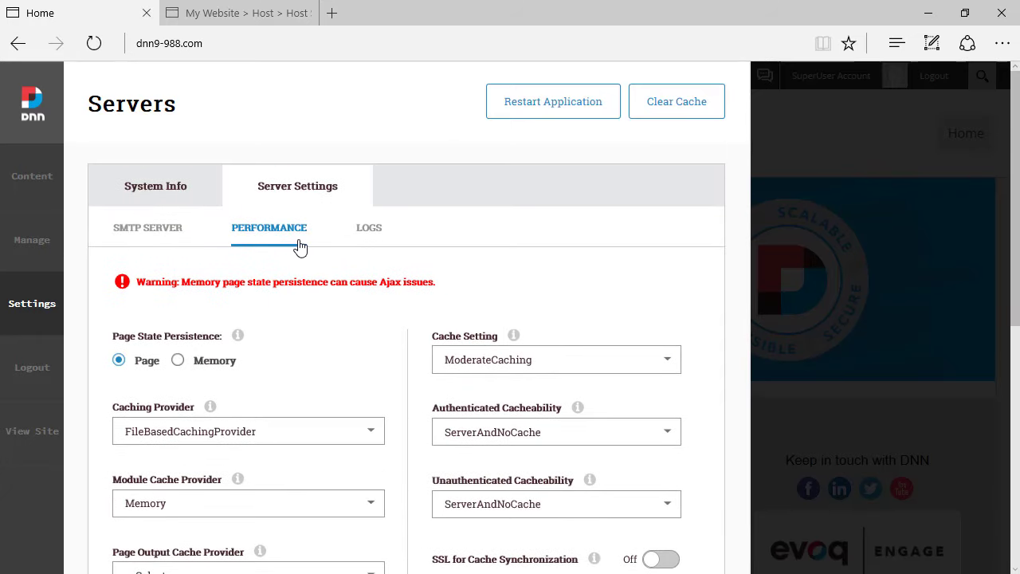
- Under LOGS, display the 2016.12.06.log.resources file with its two LanguagesController errors
click(360, 235)
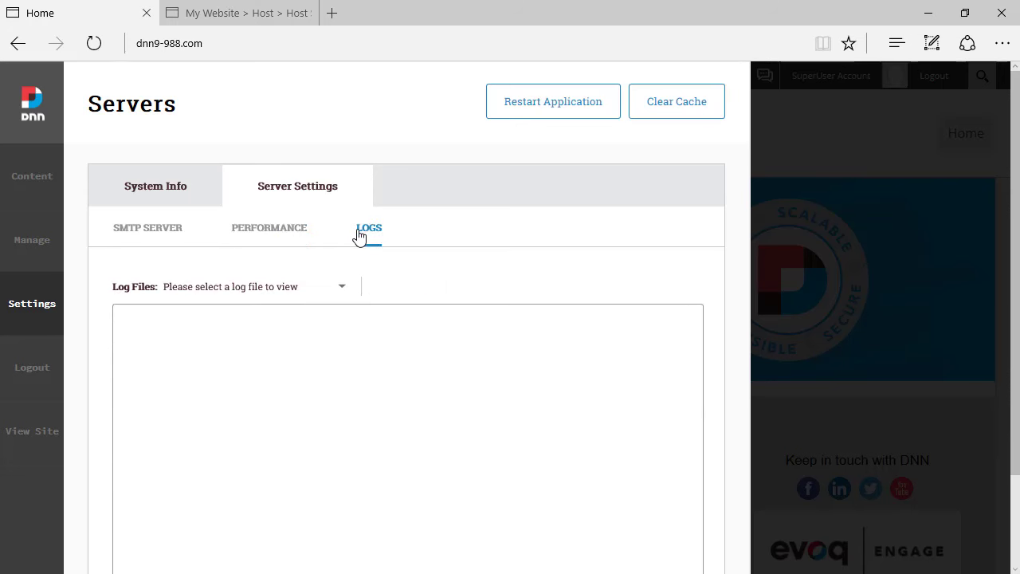
click(285, 296)
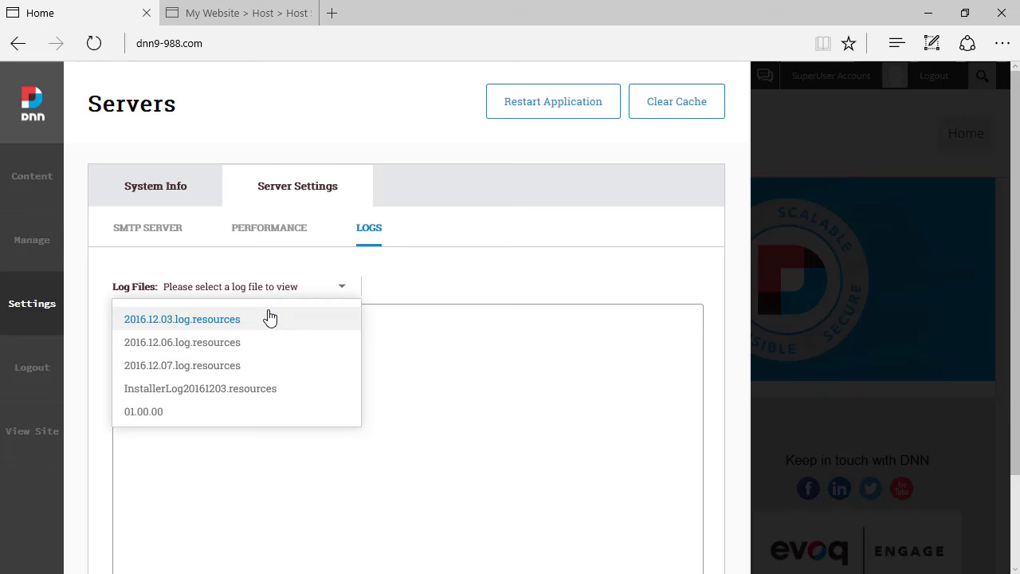
click(226, 343)
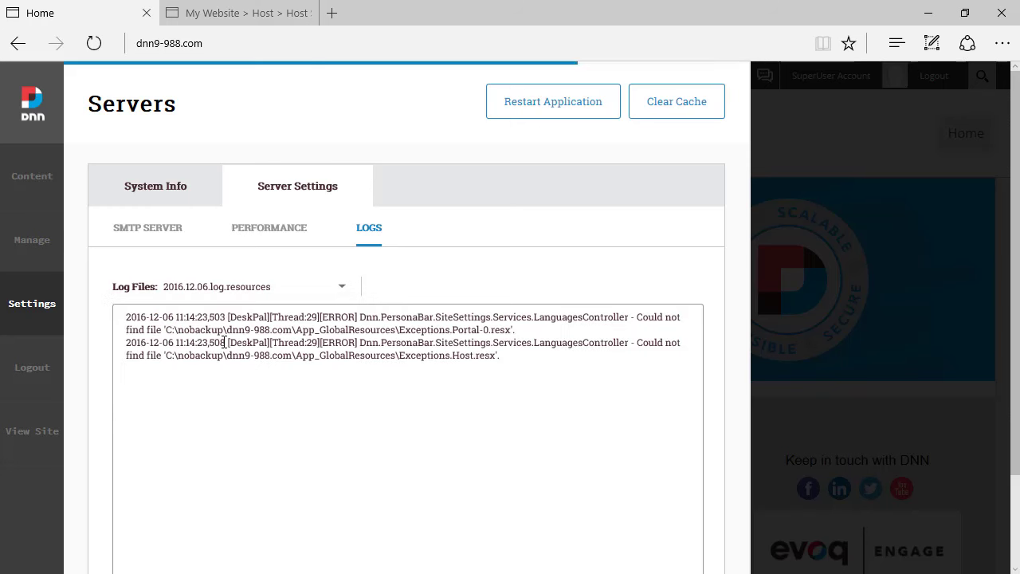
scroll(502, 408, down, 2)
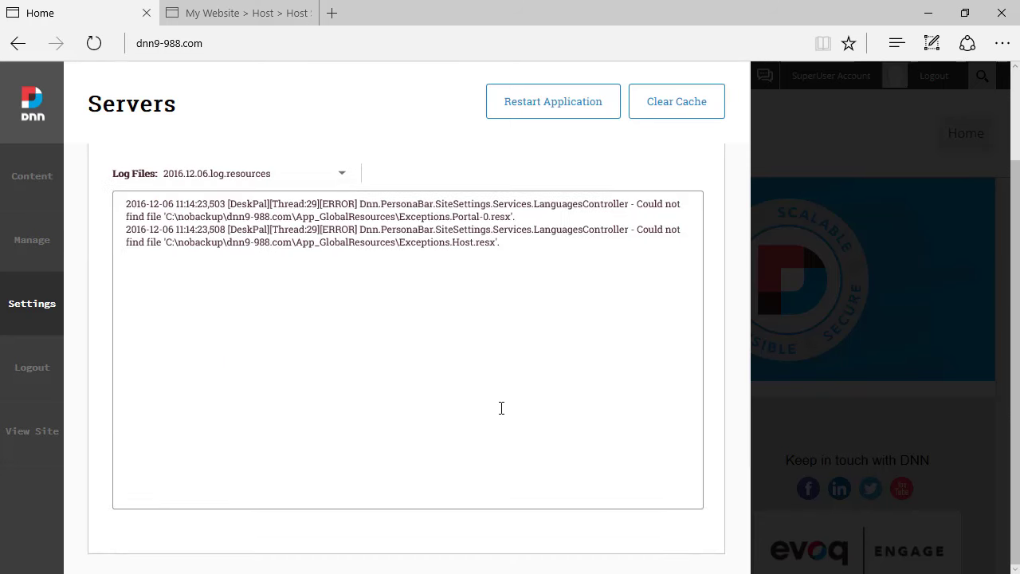
- Go back to SMTP SERVER, then clear the site cache and restart the application
scroll(501, 407, up, 2)
click(159, 229)
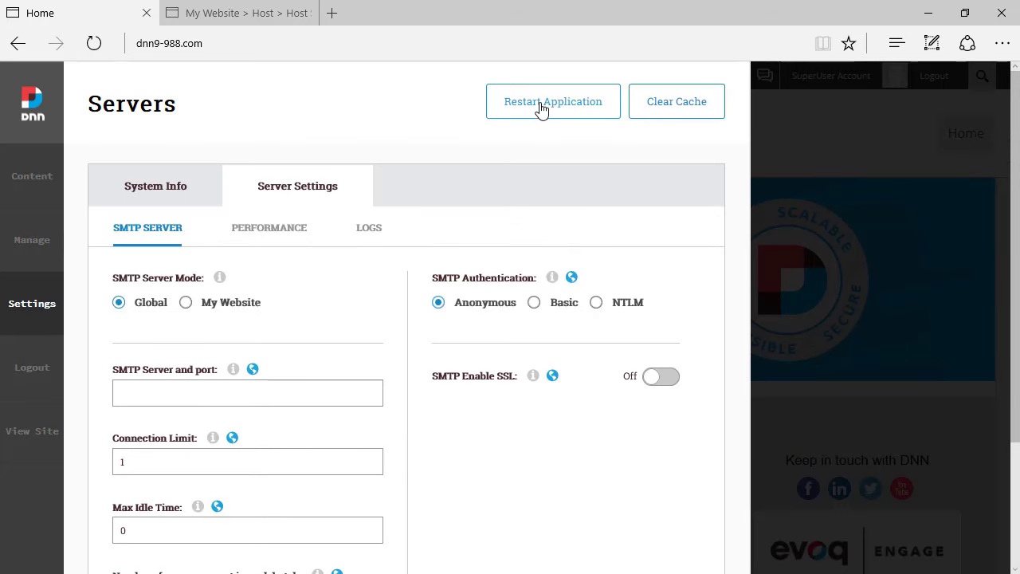
click(660, 107)
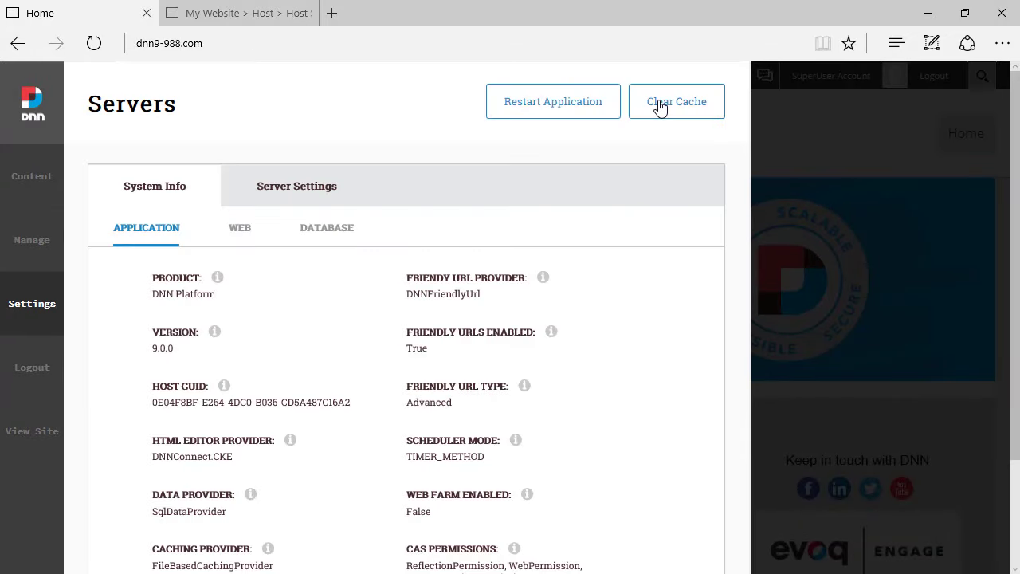
click(559, 105)
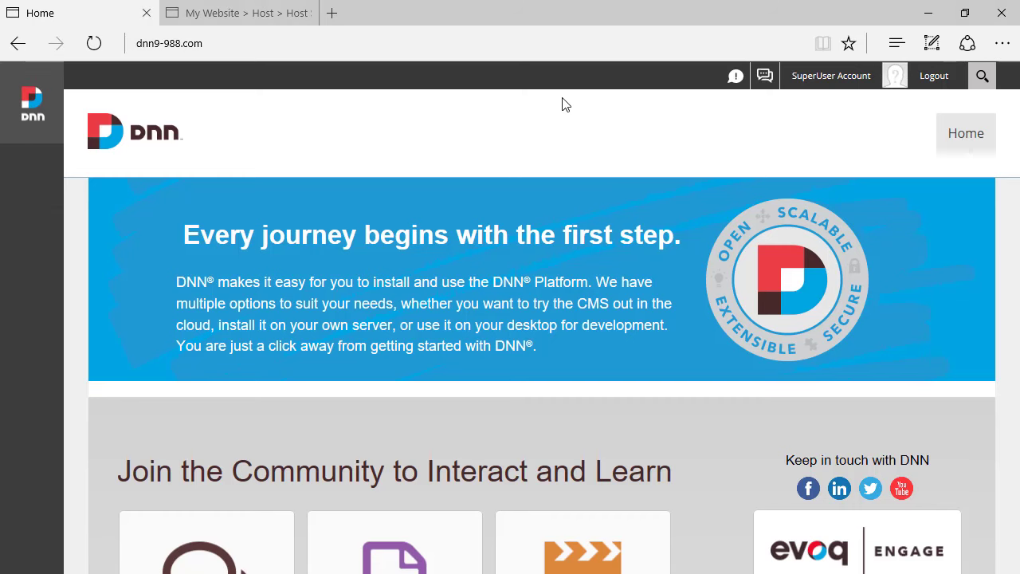